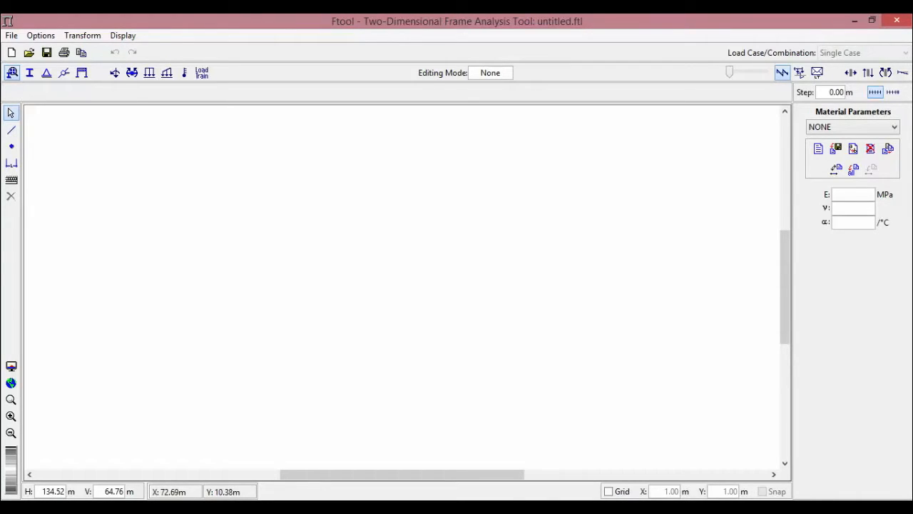
# - Draw a horizontal member about 30.5 m long with a vertical member about 11.6 m up from its right end, and delete both
pyautogui.click(11, 131)
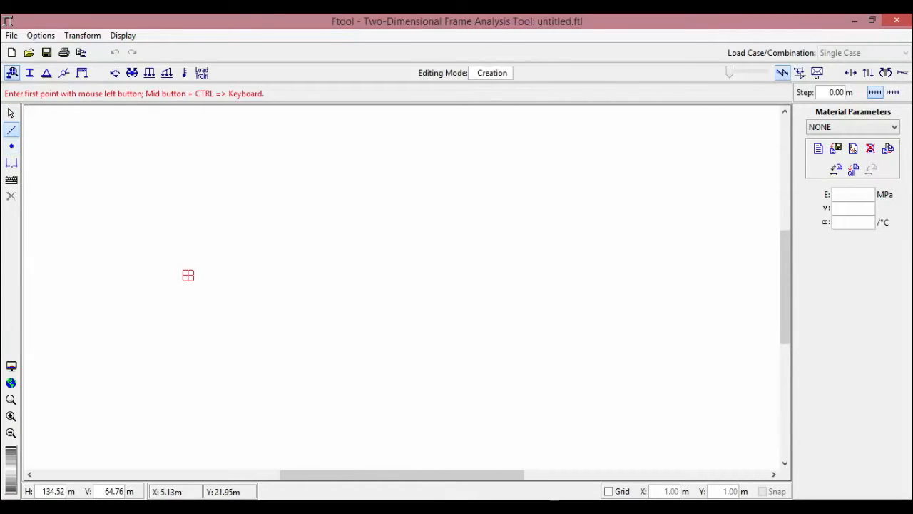
pyautogui.click(187, 275)
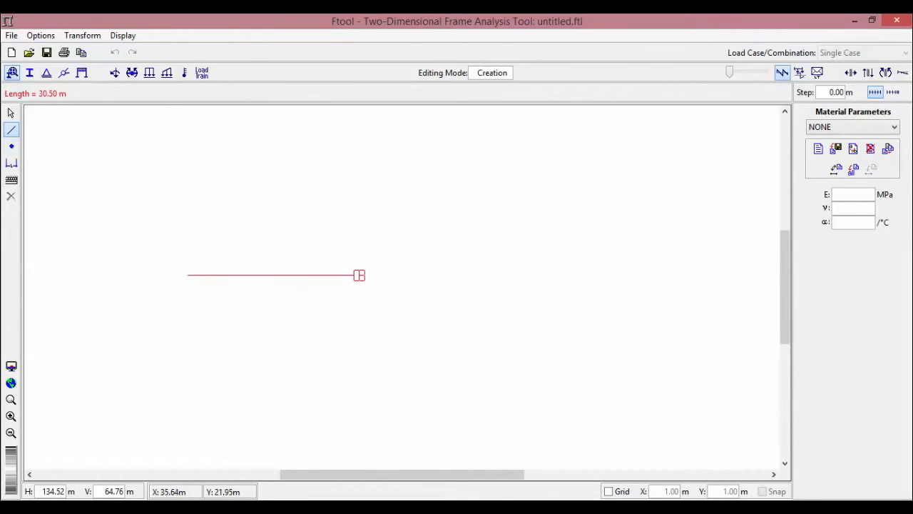
pyautogui.click(359, 274)
pyautogui.click(360, 274)
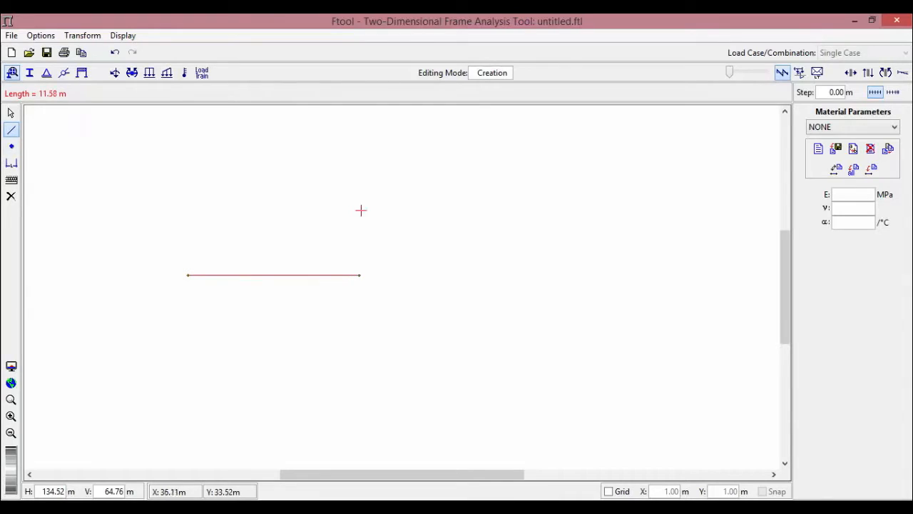
pyautogui.click(360, 210)
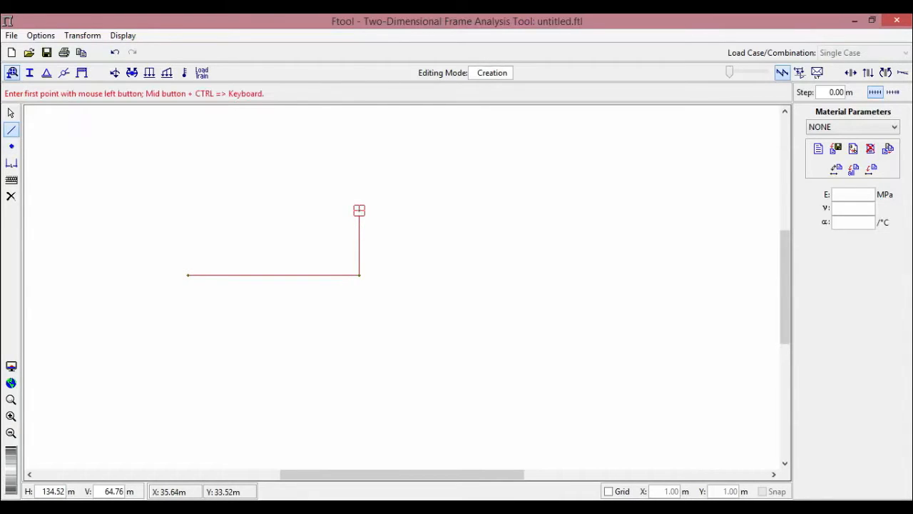
pyautogui.click(10, 193)
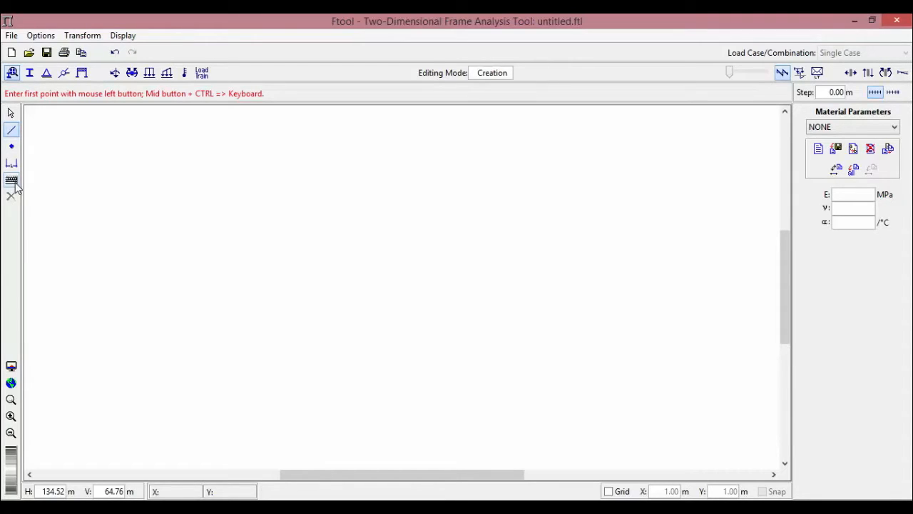
pyautogui.press('Escape')
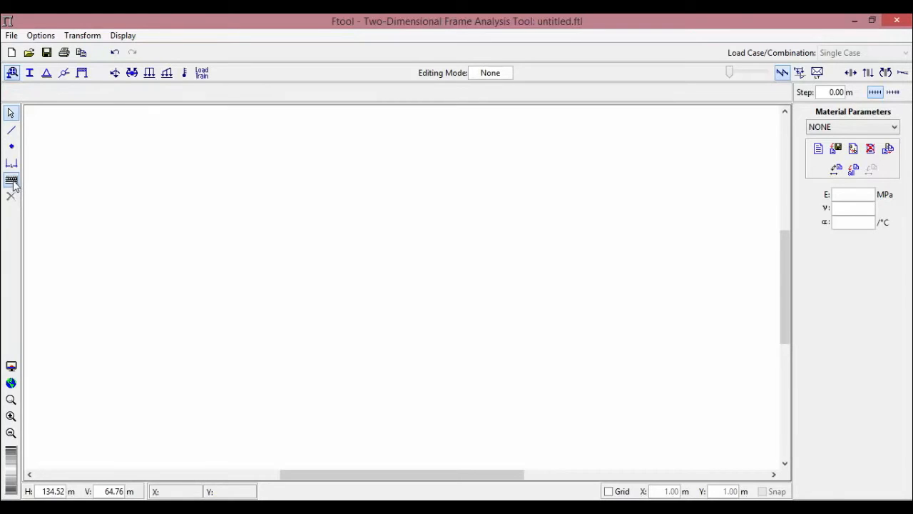
# - Create a member by absolute coordinates from node (3, 4) m to node (8, 9) m, and delete it
pyautogui.click(12, 130)
pyautogui.press('Return')
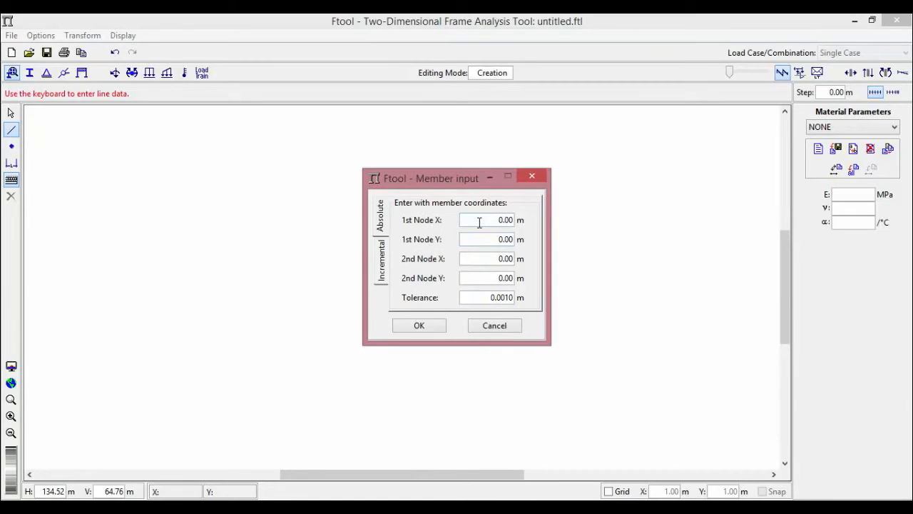
pyautogui.moveTo(499, 220); pyautogui.dragTo(535, 238)
pyautogui.write('3')
pyautogui.write('4')
pyautogui.moveTo(492, 259); pyautogui.dragTo(536, 268)
pyautogui.write('8')
pyautogui.moveTo(492, 278); pyautogui.dragTo(552, 282)
pyautogui.write('9')
pyautogui.click(426, 326)
pyautogui.click(491, 326)
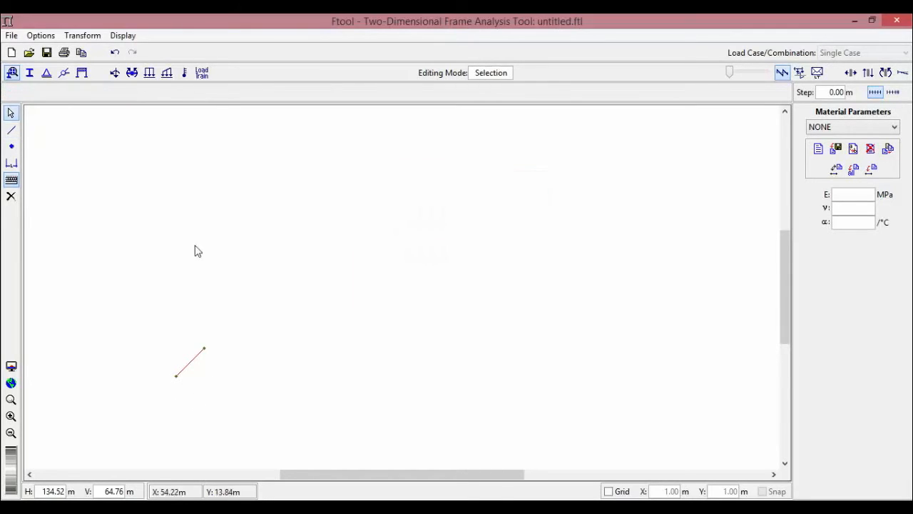
pyautogui.click(10, 197)
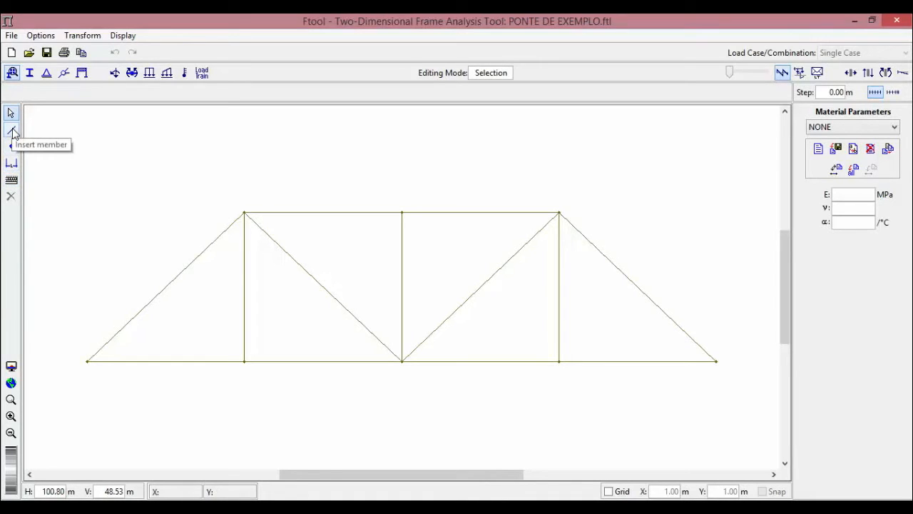
# - Show the 1.00 m drawing grid with snapping enabled, and hide the grid again
pyautogui.click(609, 492)
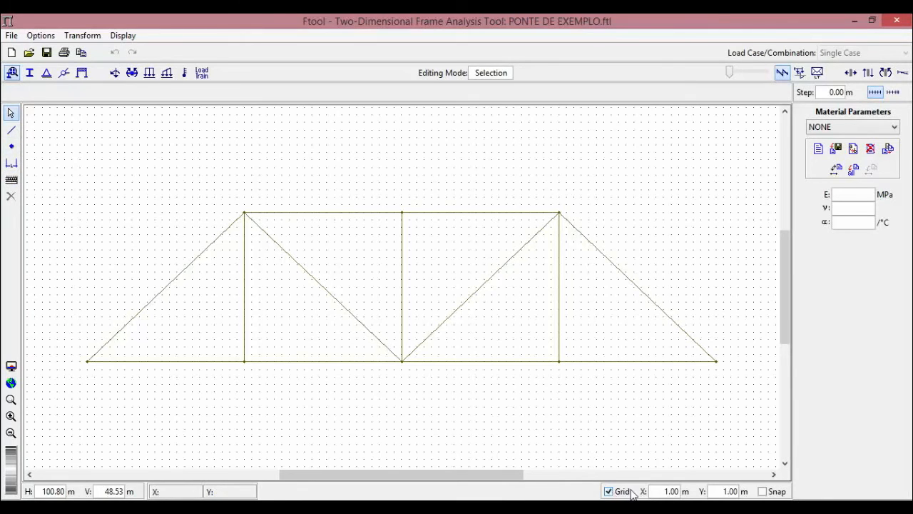
pyautogui.click(763, 491)
pyautogui.click(625, 491)
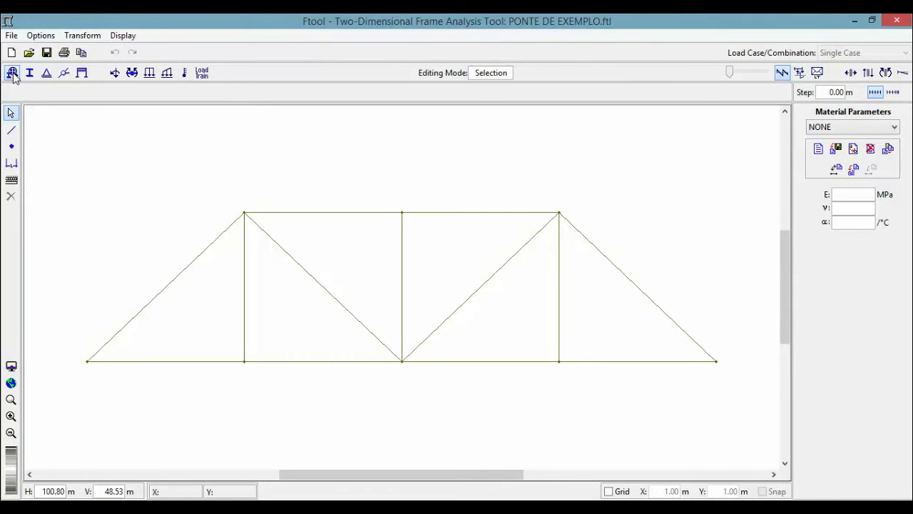
# - Create a Generic Isotropic material named "ponte" with its default parameters and apply it to all truss members
pyautogui.click(818, 149)
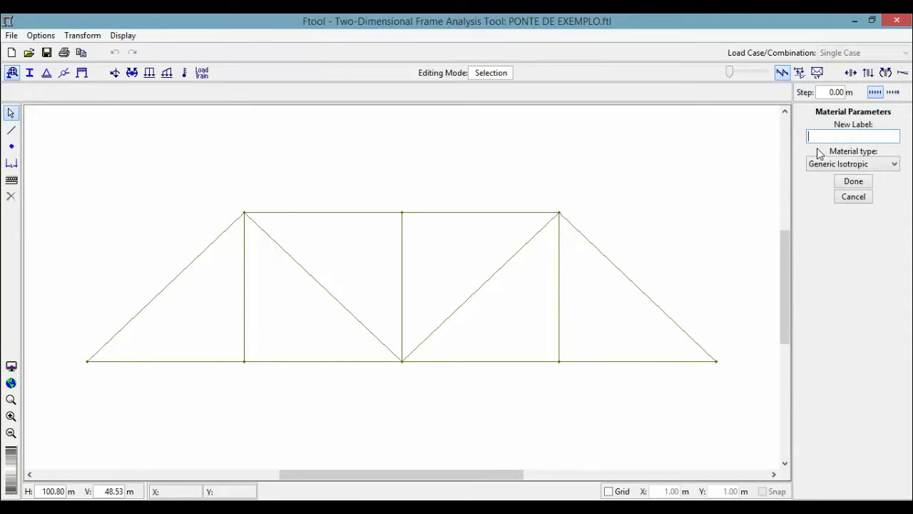
pyautogui.write('ponte')
pyautogui.click(853, 181)
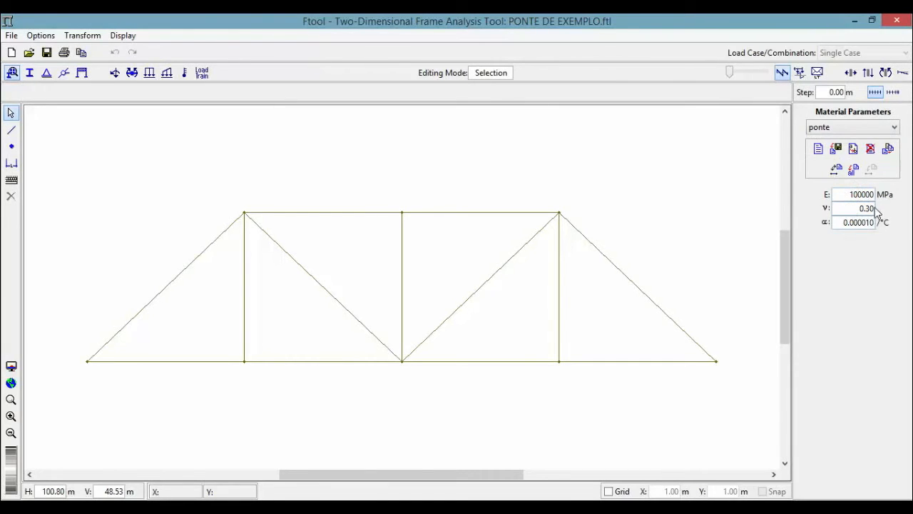
pyautogui.click(854, 171)
# - Create a new section of type Generic labelled "ponte"
pyautogui.click(29, 73)
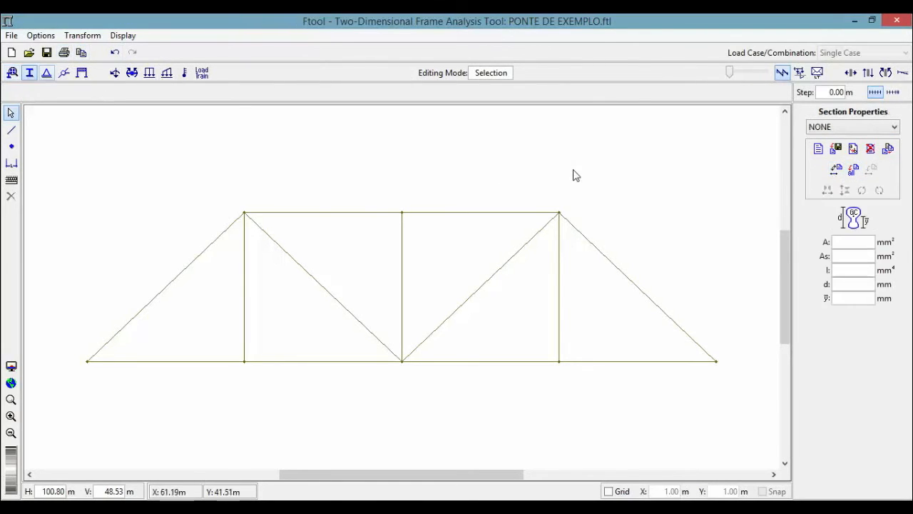
pyautogui.click(817, 149)
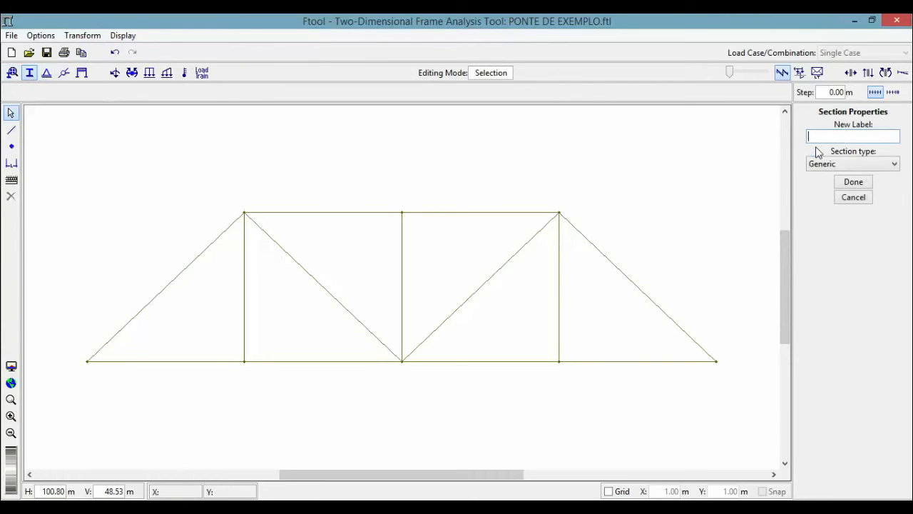
pyautogui.write('ponte')
pyautogui.click(853, 181)
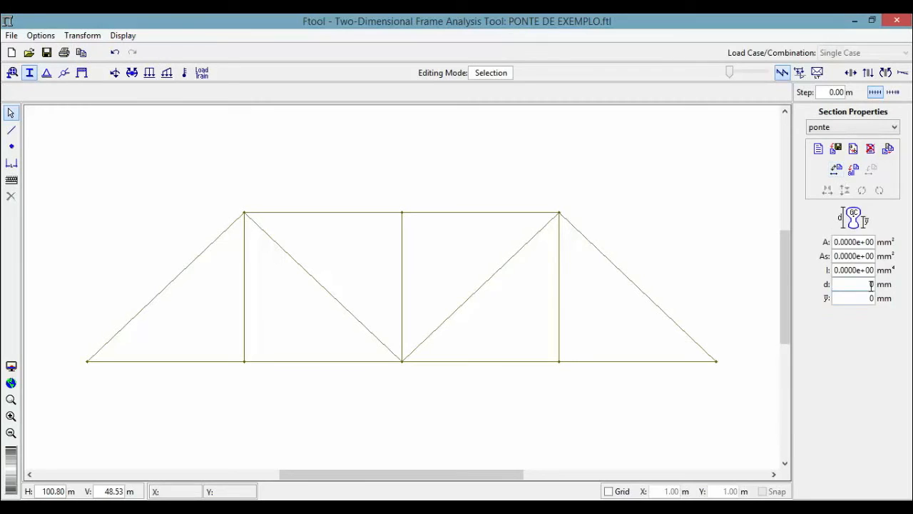
# - Set the ponte section's A and As to 1 mm², I to 1 mm⁴, and d and ȳ to 1 mm
pyautogui.doubleClick(836, 242)
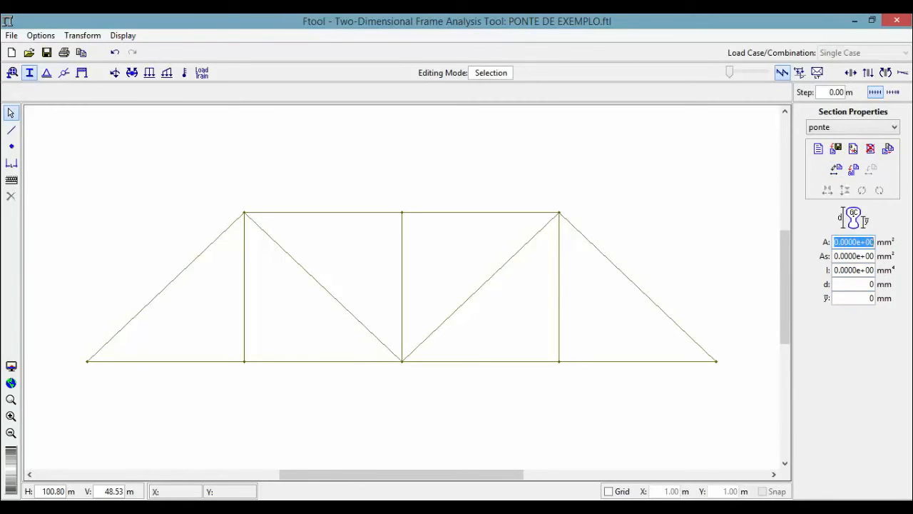
pyautogui.write('1')
pyautogui.doubleClick(836, 255)
pyautogui.write('1')
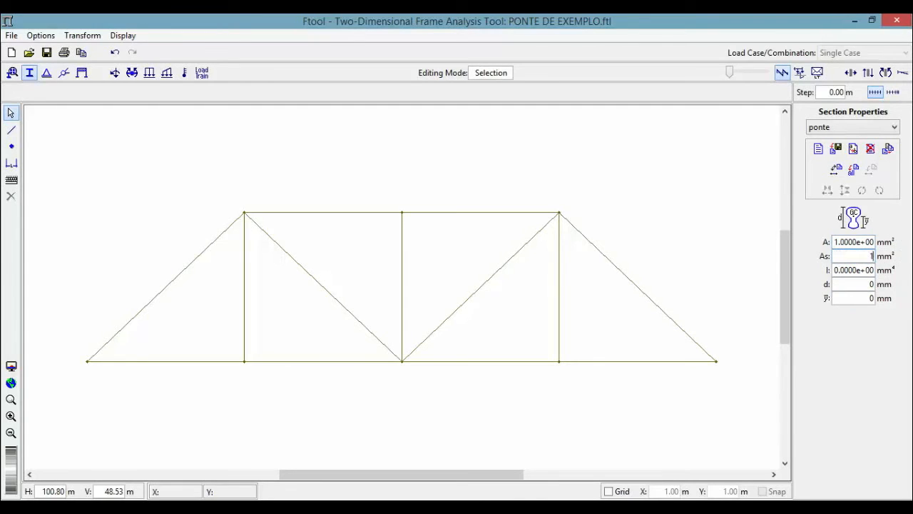
pyautogui.doubleClick(835, 270)
pyautogui.write('1')
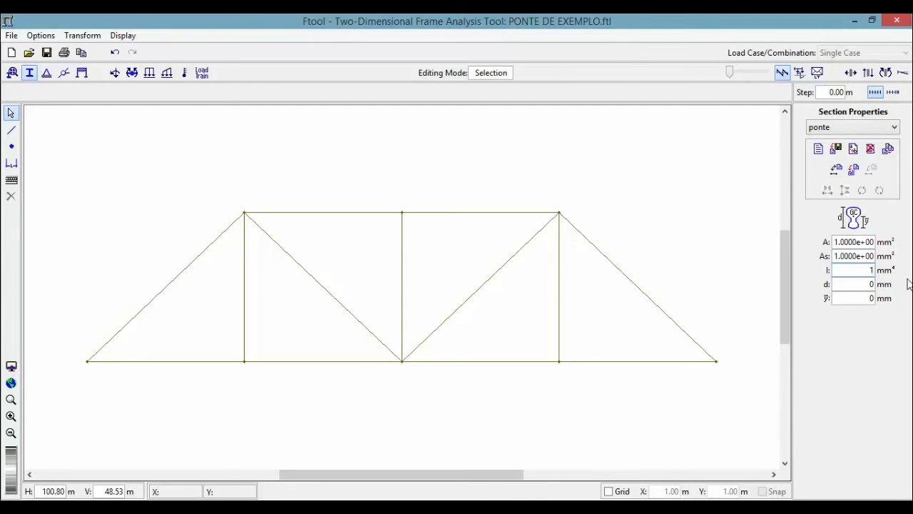
pyautogui.press('Tab')
pyautogui.press('Tab')
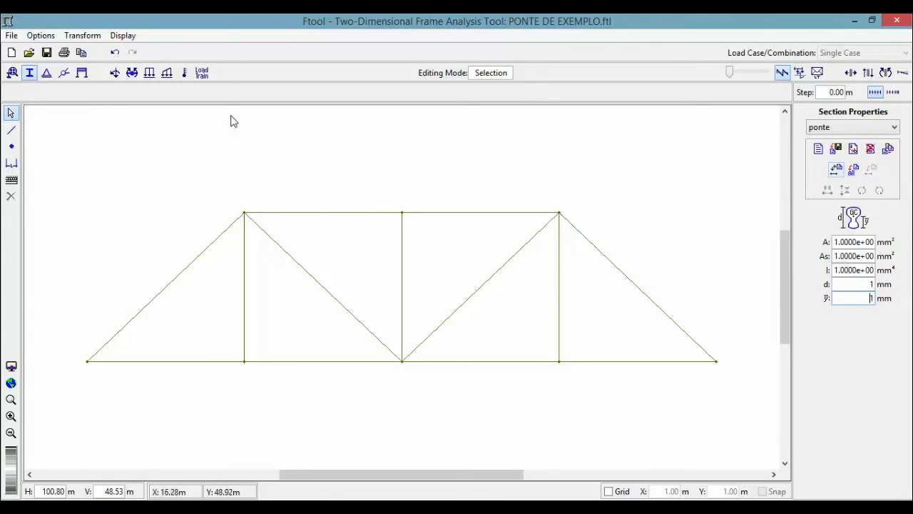
# - Support the truss's lower-left end node with X and Y displacement fixed, and its lower-right end node with only Y displacement fixed
pyautogui.click(47, 75)
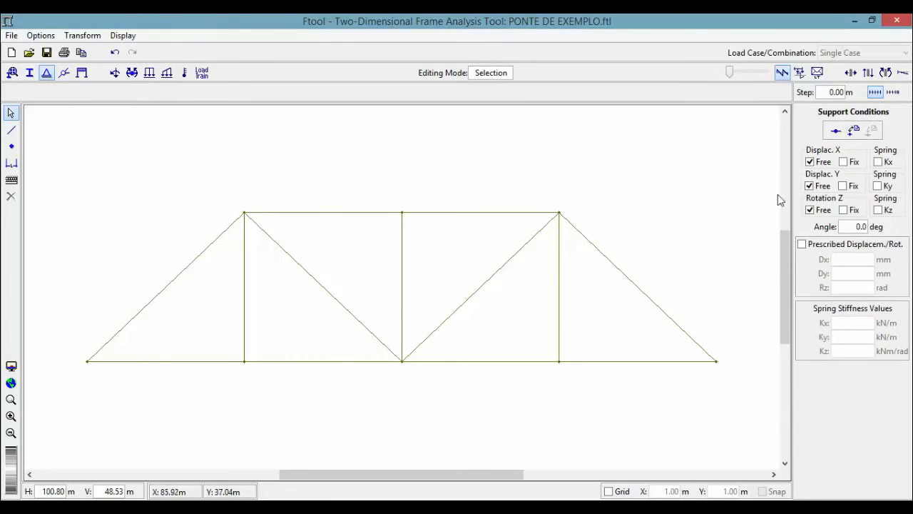
pyautogui.click(843, 162)
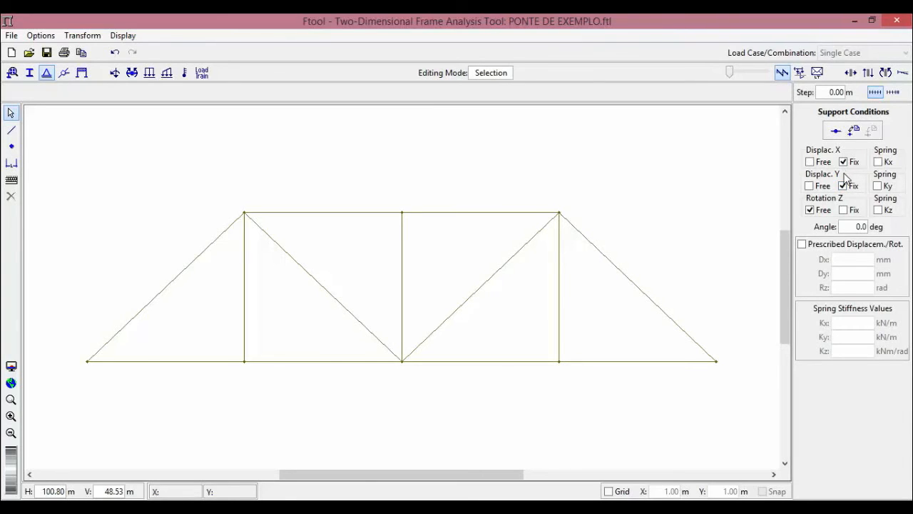
pyautogui.click(87, 361)
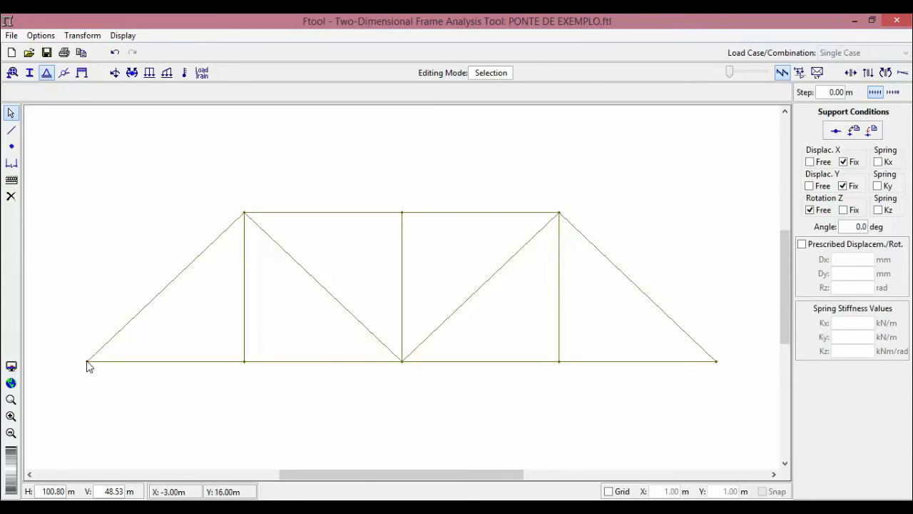
pyautogui.click(871, 131)
pyautogui.click(717, 362)
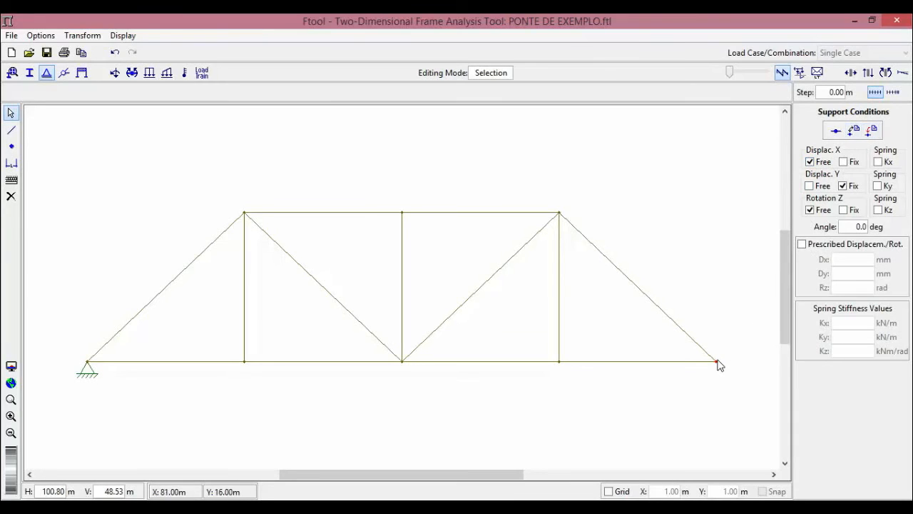
pyautogui.click(872, 132)
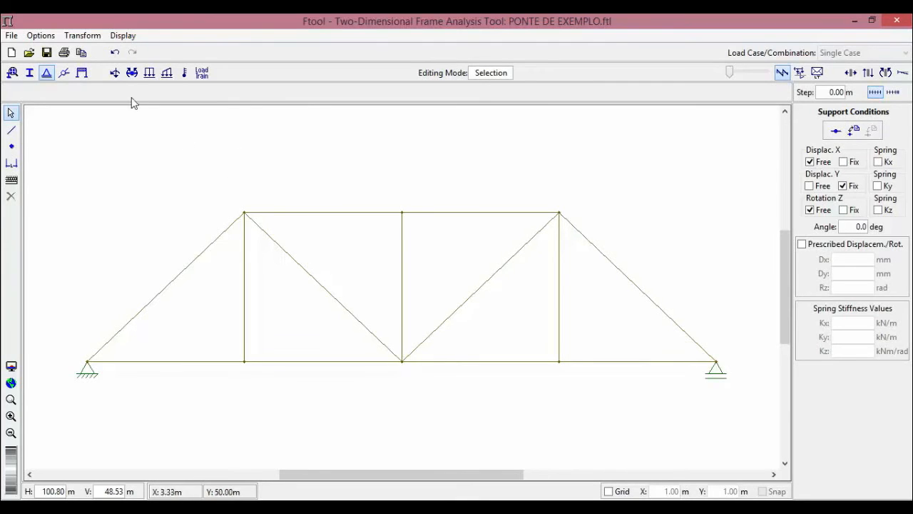
# - Set the model's force unit to Newton [ N ] for the nodal loading
pyautogui.click(118, 72)
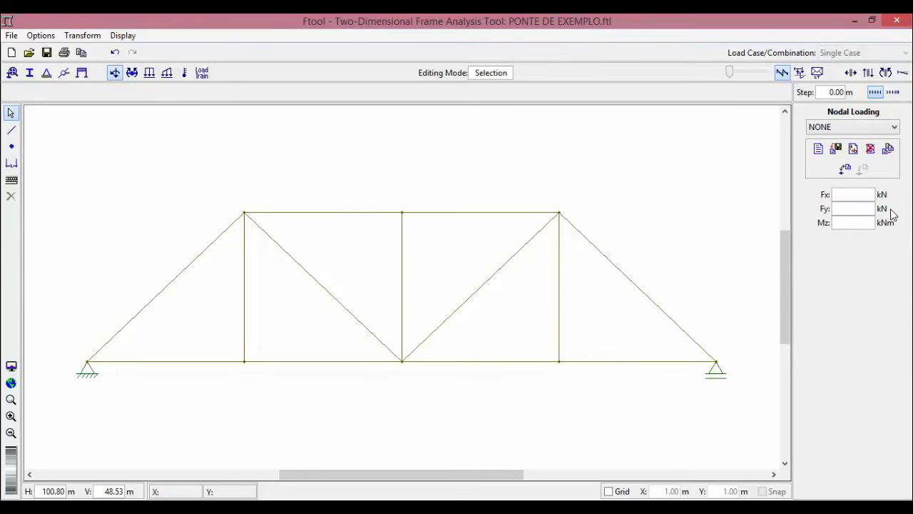
pyautogui.click(47, 37)
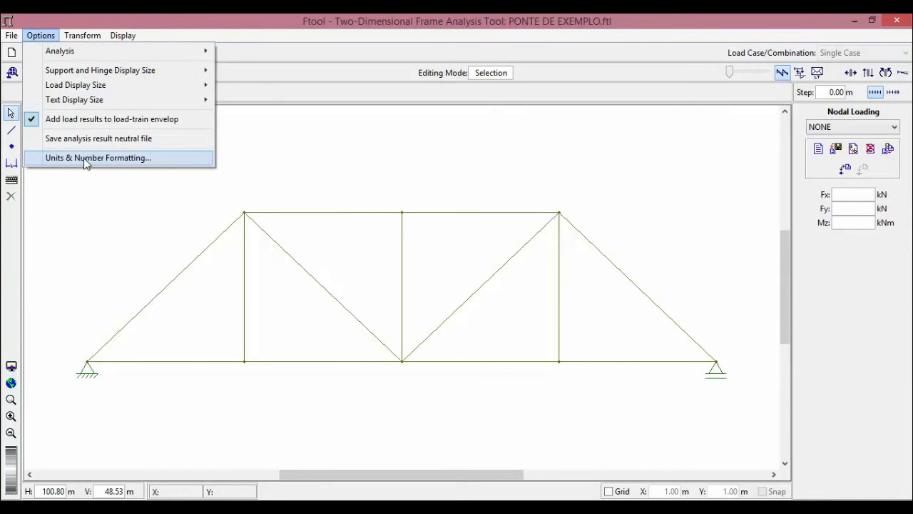
pyautogui.click(83, 157)
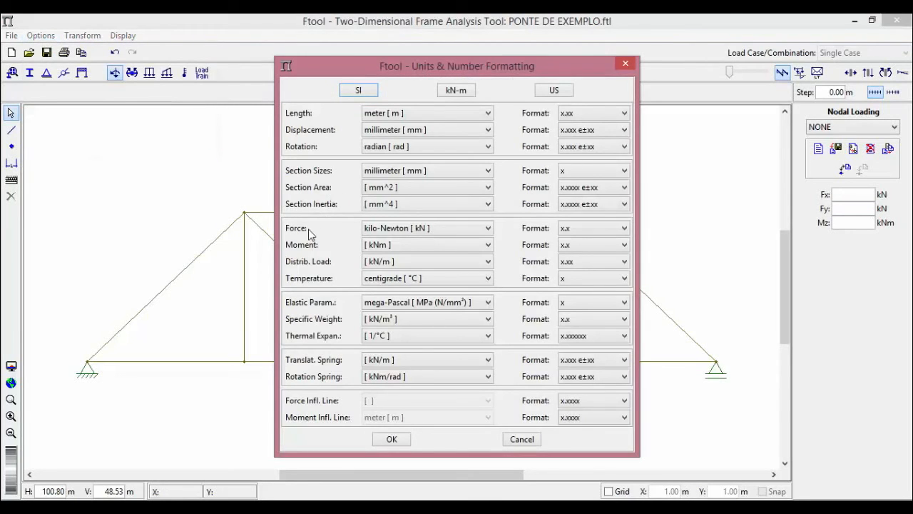
pyautogui.click(430, 228)
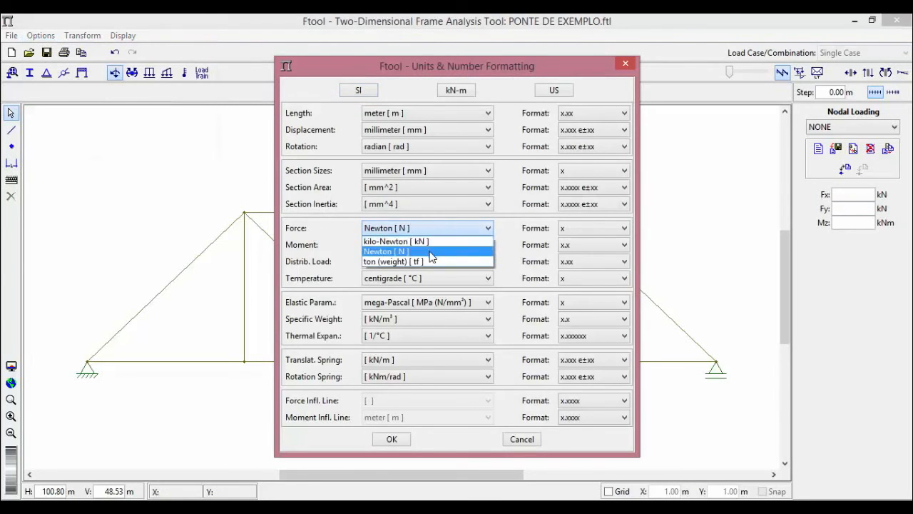
pyautogui.click(430, 256)
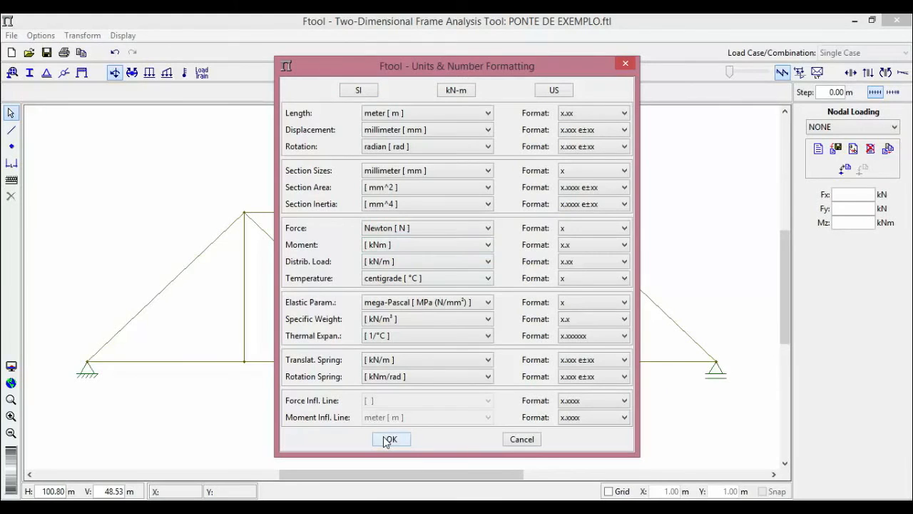
pyautogui.click(389, 441)
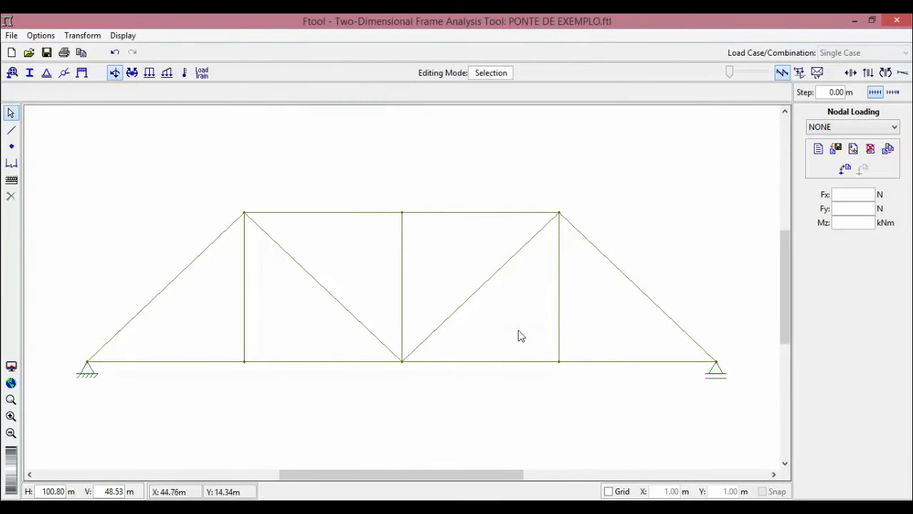
# - Create a nodal load named "carregamento" with Fy of -59 N and apply it to the middle node of the bottom chord
pyautogui.click(818, 150)
pyautogui.write('carregamento')
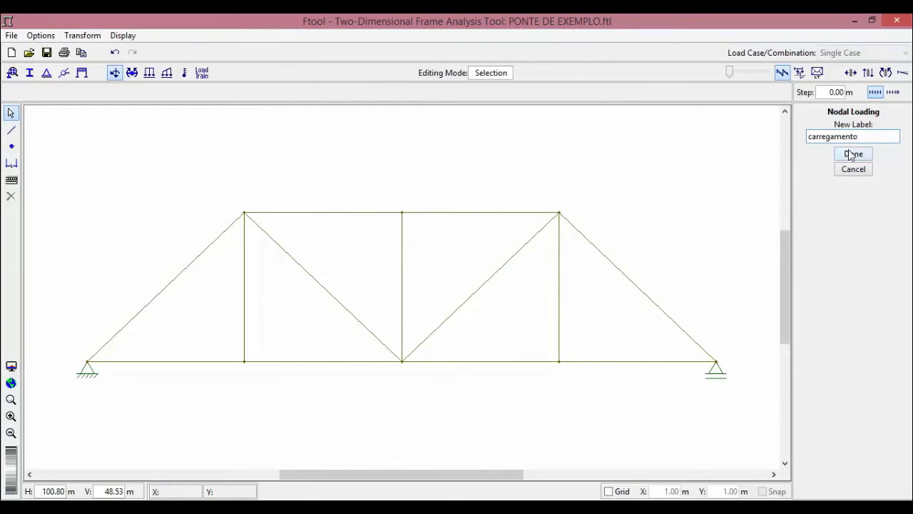
pyautogui.click(849, 154)
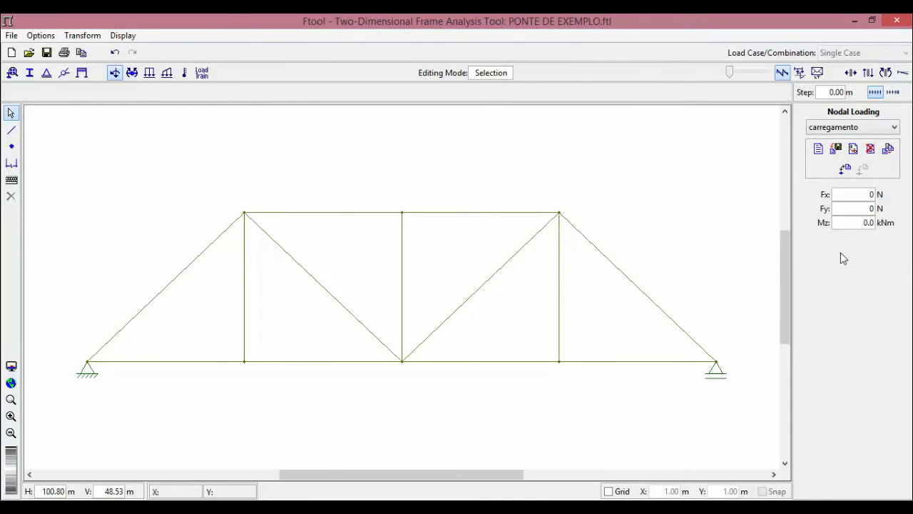
pyautogui.doubleClick(863, 211)
pyautogui.click(404, 364)
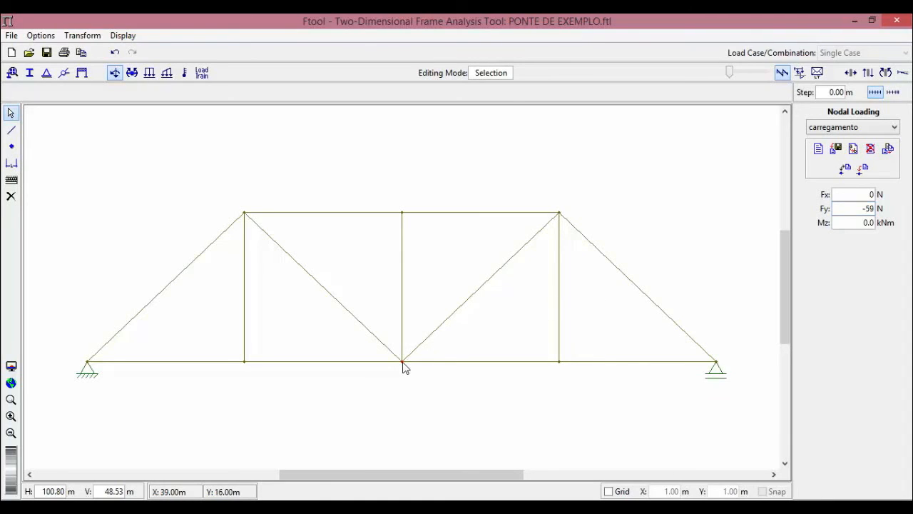
pyautogui.click(863, 169)
# - Save the truss model under the file name "ponte"
pyautogui.click(11, 35)
pyautogui.click(40, 129)
pyautogui.write('ponte')
pyautogui.click(643, 367)
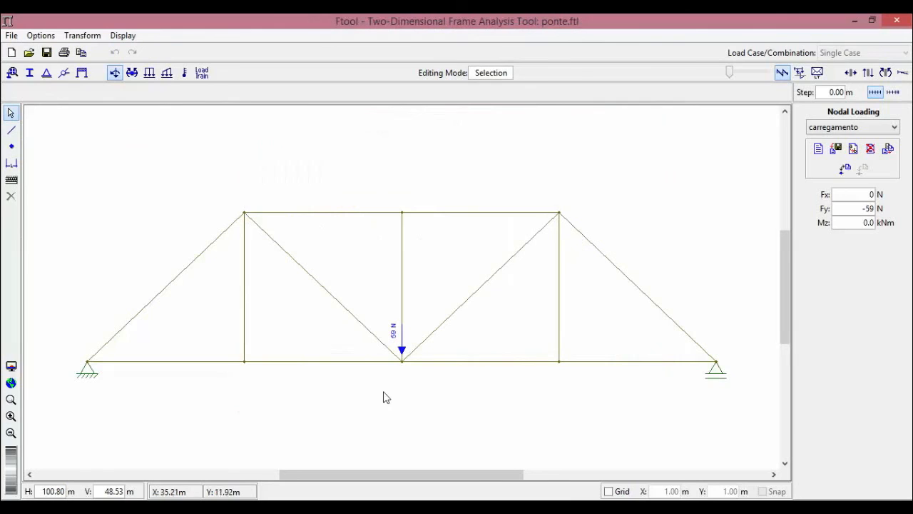
# - Display the truss's axial force results and reduce the diagram scale to its minimum
pyautogui.click(851, 73)
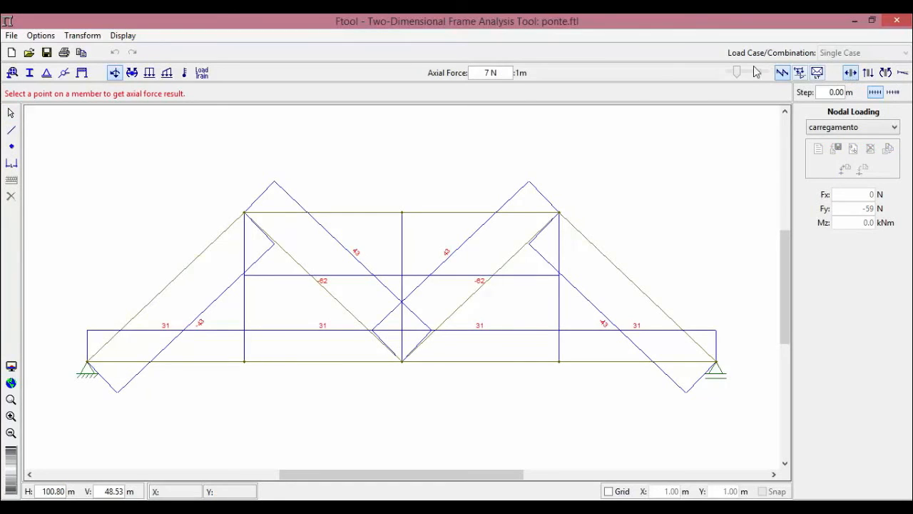
pyautogui.moveTo(738, 75); pyautogui.dragTo(725, 72)
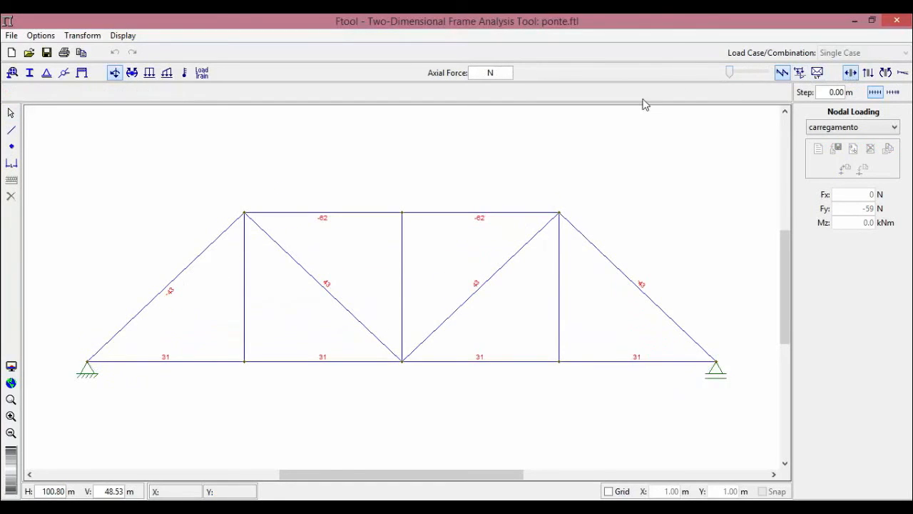